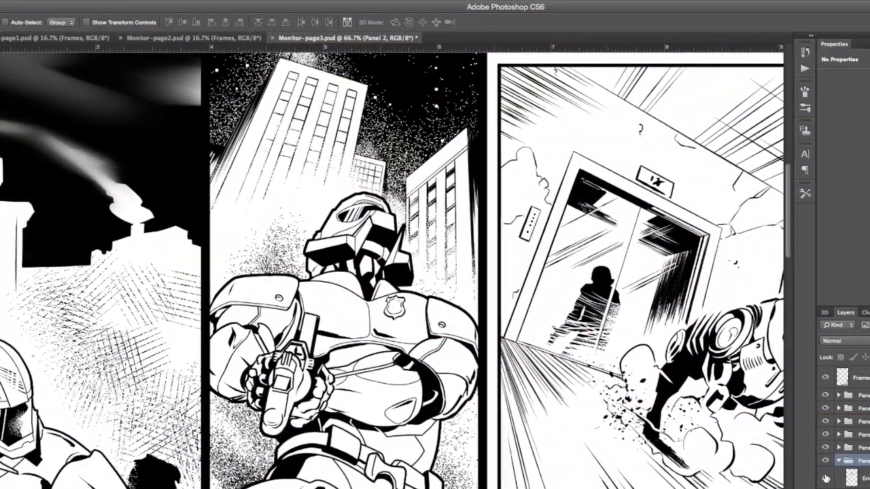
click(846, 478)
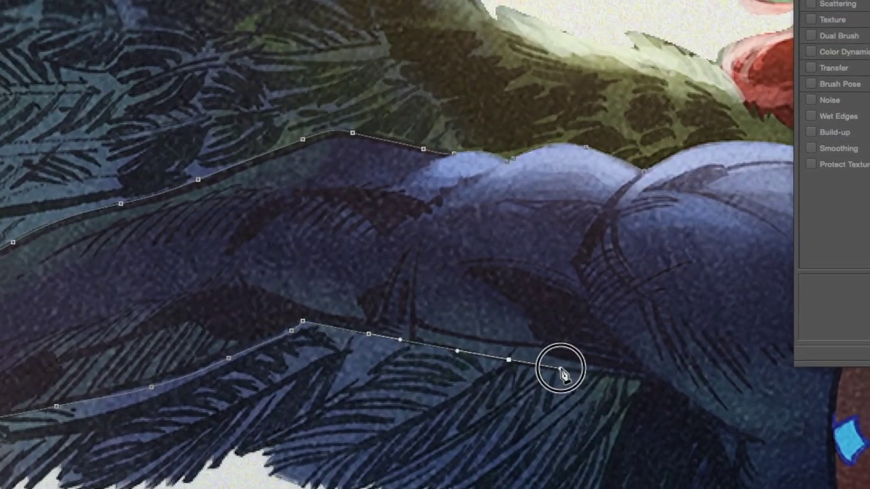
- Continue the Pen tool path along the lower edge of the blue sleeve and back up around the shoulder
drag(561, 369, 569, 372)
drag(595, 375, 621, 377)
click(643, 380)
click(647, 379)
drag(612, 340, 599, 329)
drag(589, 295, 585, 285)
click(450, 308)
click(446, 300)
click(454, 283)
click(474, 247)
click(505, 216)
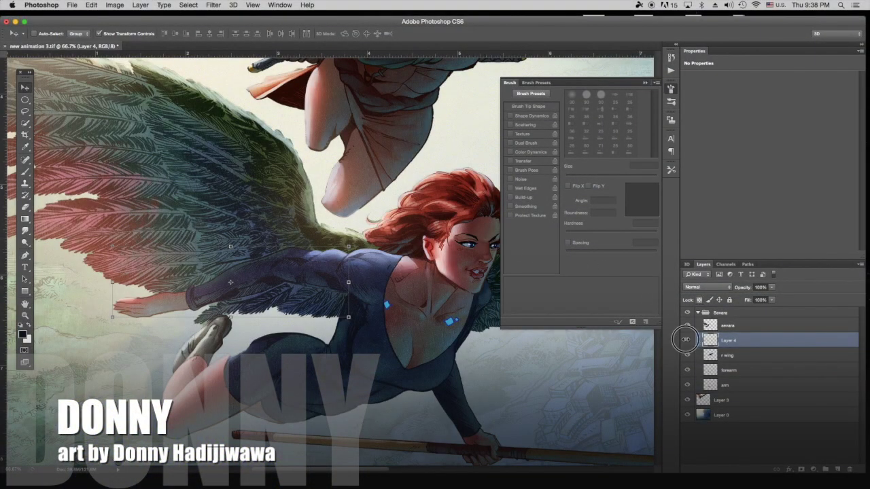
- Hide Layer 4 and add a layer mask to the sevara layer, ready for brushing
click(687, 340)
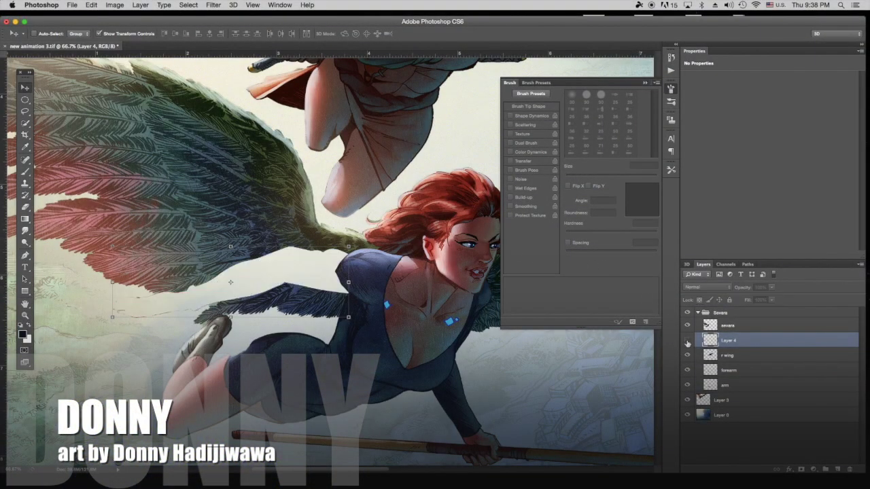
click(716, 330)
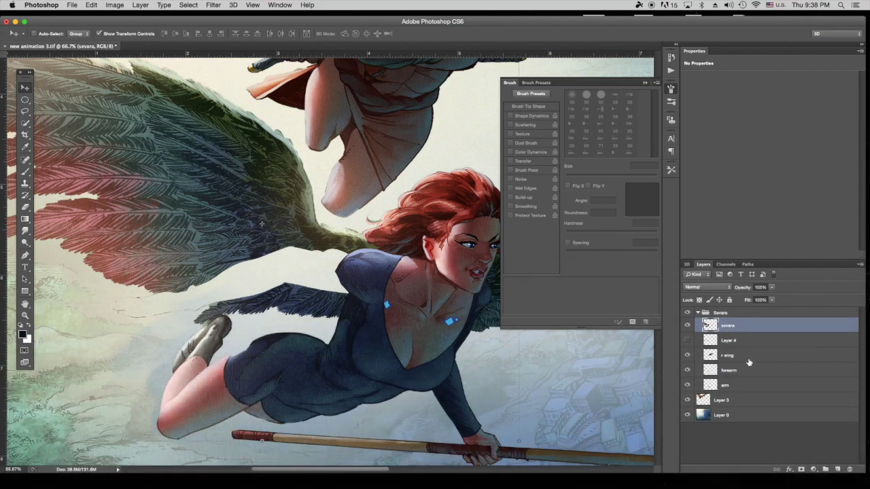
click(801, 469)
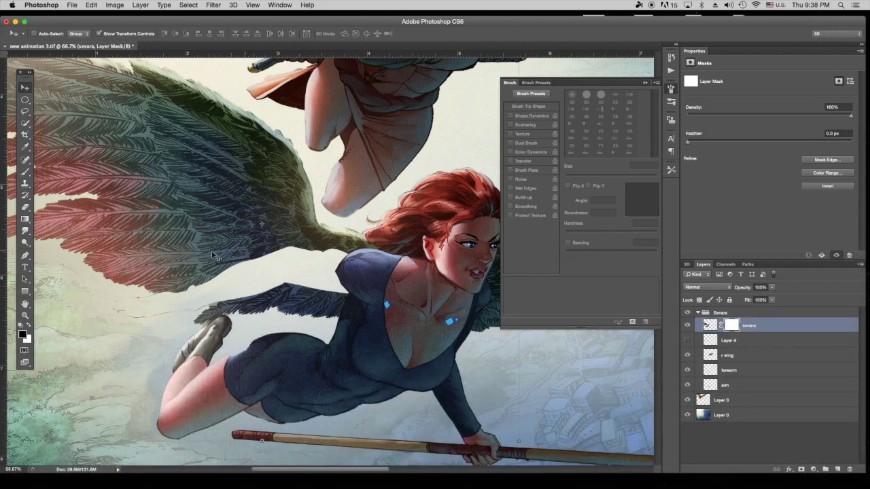
click(26, 174)
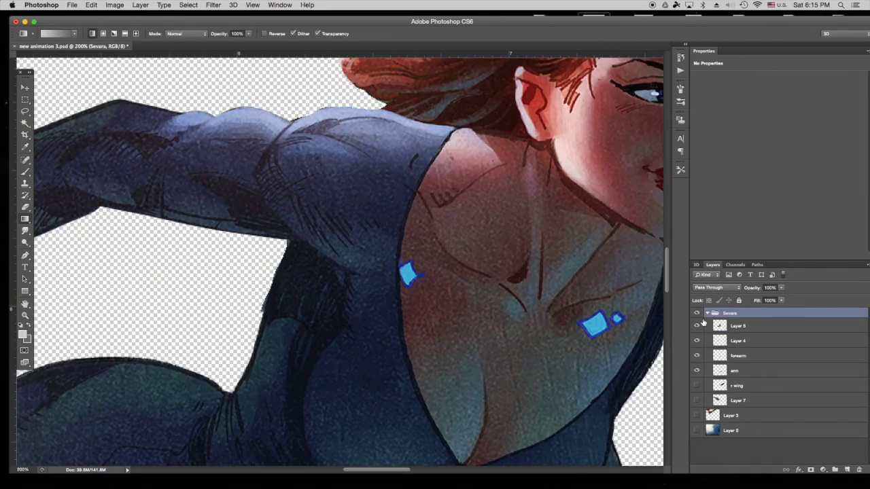
- Try to move the body on Layer 5 slightly relative to the arm, and undo the move
click(26, 88)
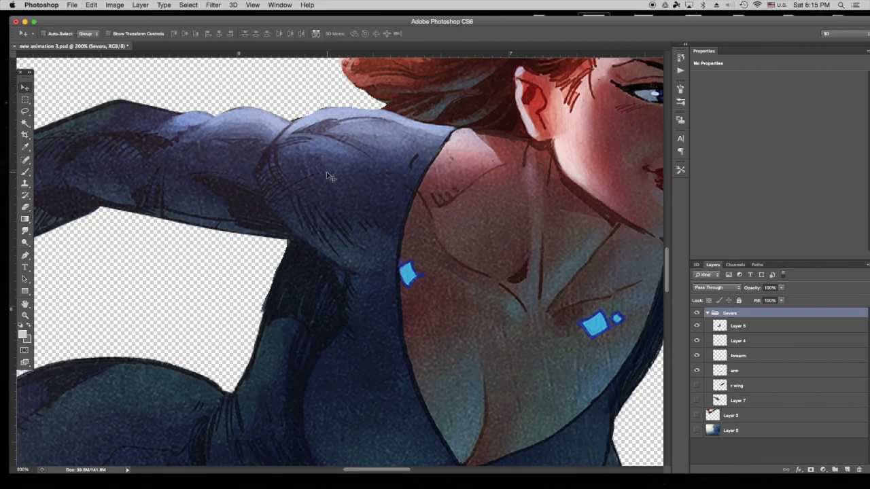
click(726, 329)
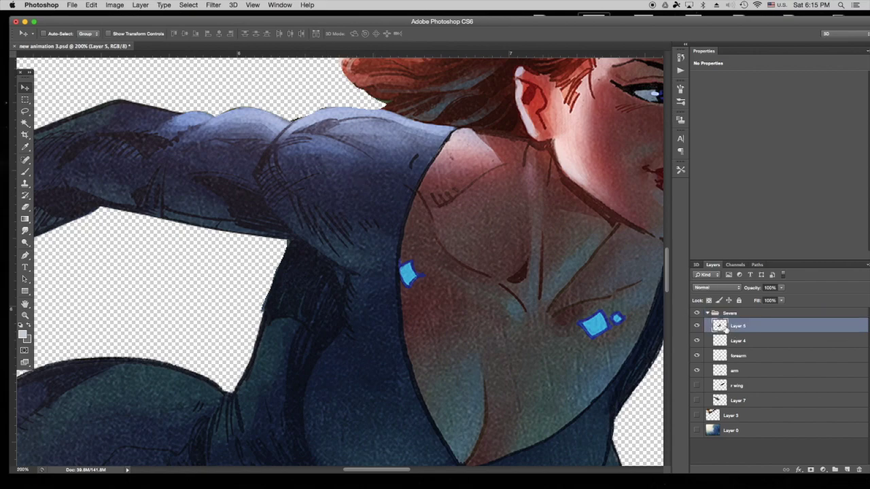
mouse_move(365, 197)
mouse_down()
mouse_move(406, 219)
mouse_move(407, 189)
mouse_move(383, 197)
mouse_move(398, 214)
mouse_move(373, 199)
mouse_move(365, 205)
mouse_up()
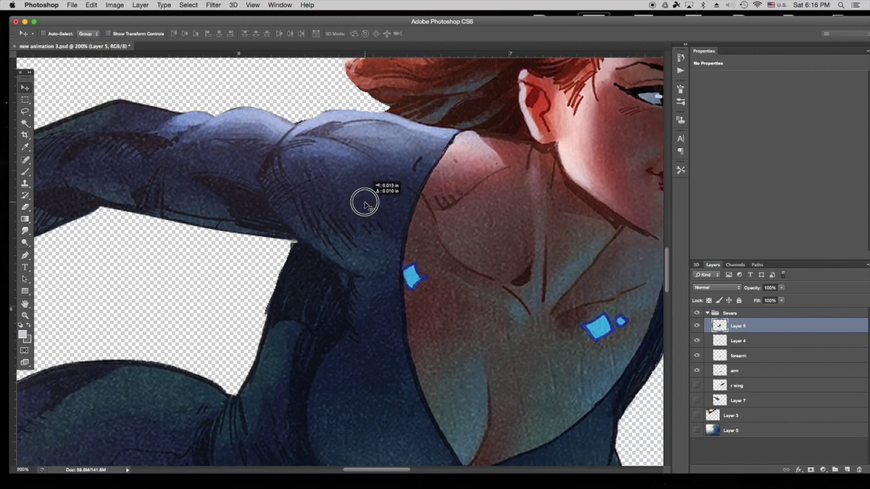
key(super+z)
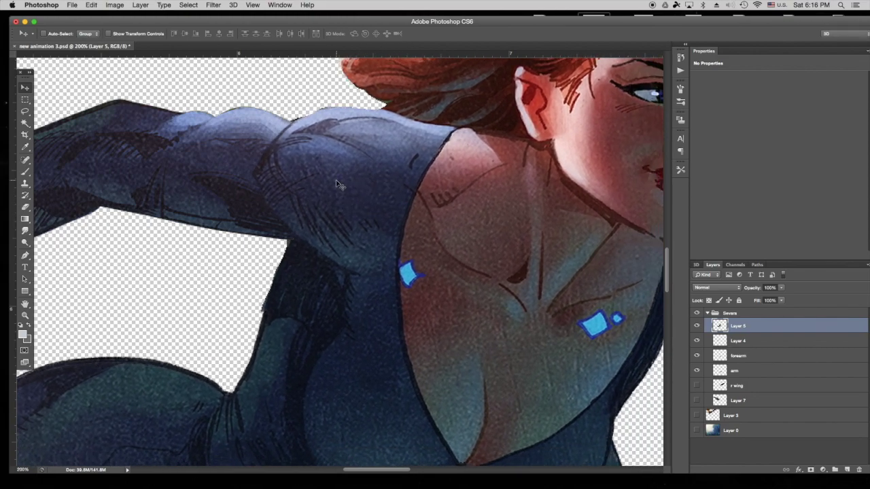
- Mark the arm's shoulder end with one vertical and two horizontal guides, toggling Layer 5's visibility to compare the overlap
click(697, 326)
click(697, 326)
click(696, 326)
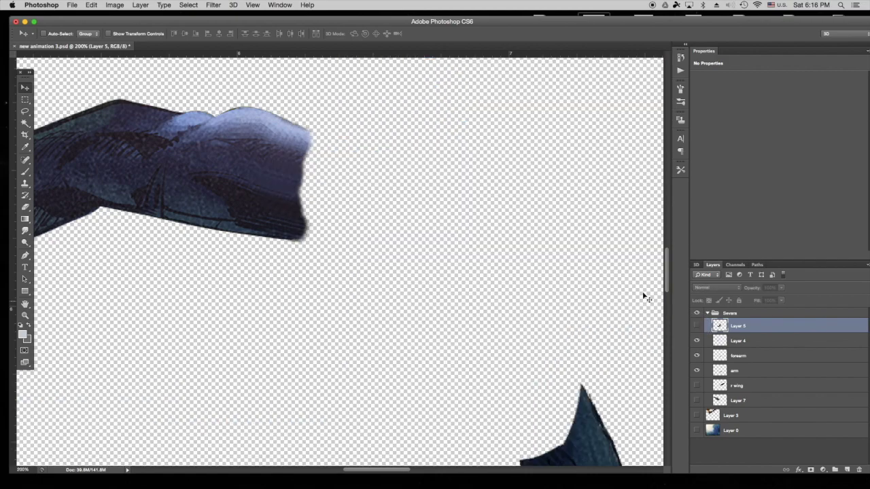
drag(13, 180, 309, 182)
drag(211, 55, 229, 240)
drag(283, 68, 287, 129)
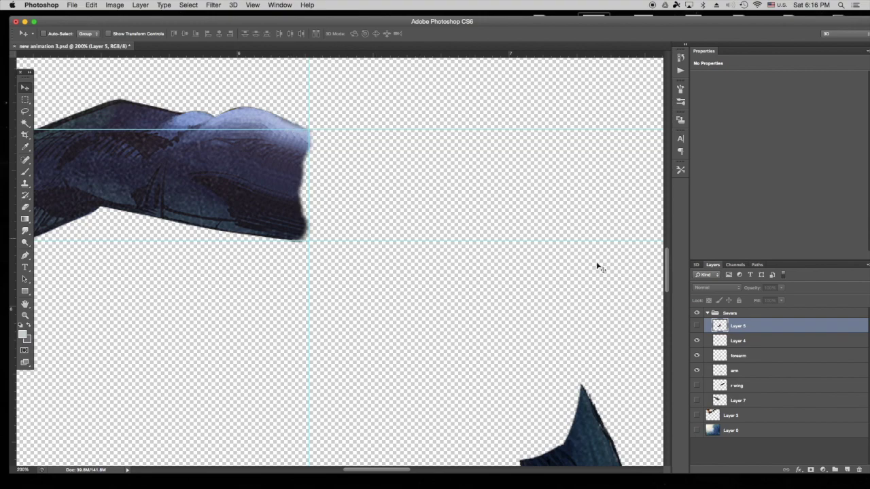
alt+click(696, 326)
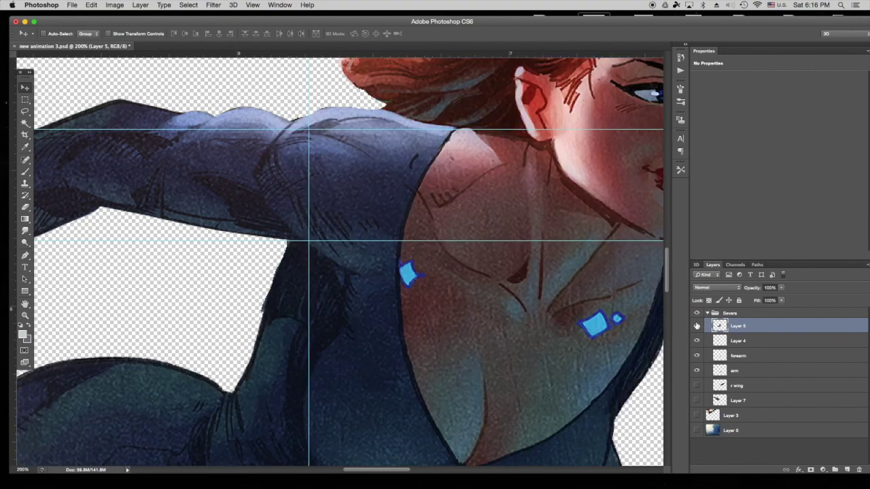
alt+click(696, 327)
alt+click(696, 326)
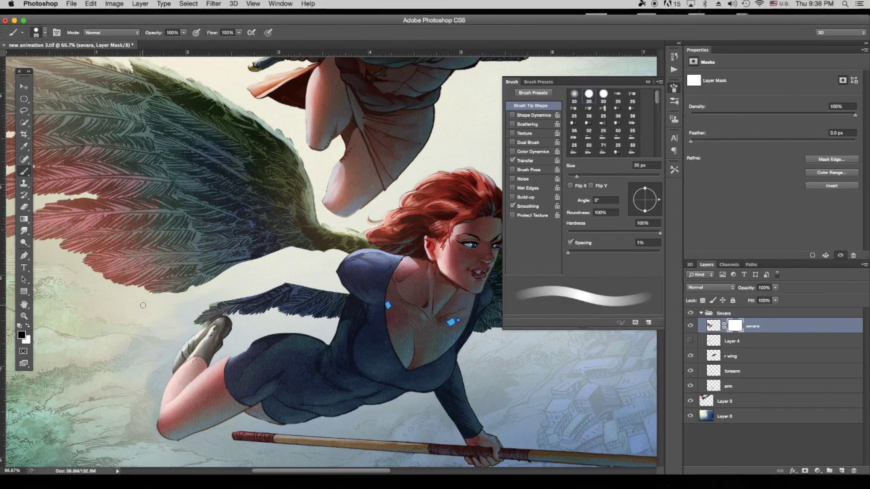
- Delete the sevara layer's mask, and copy a lassoed lower part of the large feathered wing to a new layer
right_click(738, 325)
click(755, 346)
key(l)
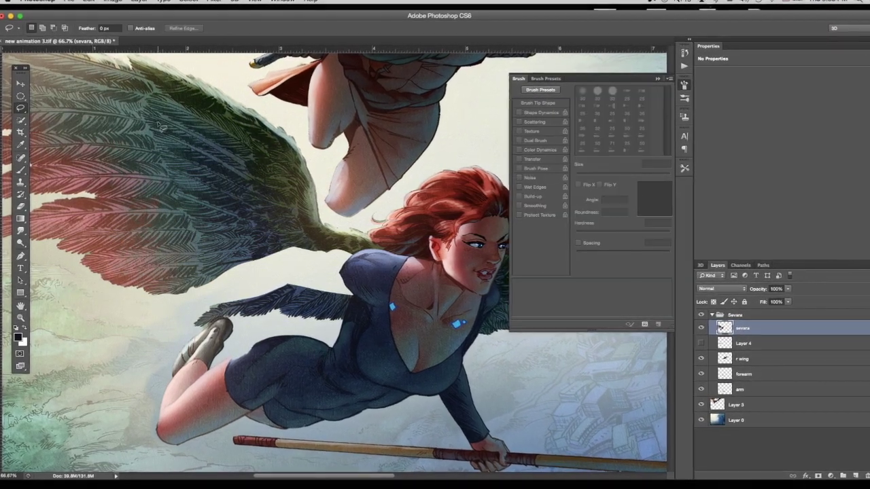
mouse_move(317, 250)
mouse_down()
mouse_move(306, 229)
mouse_move(301, 176)
mouse_move(193, 107)
mouse_move(93, 136)
mouse_move(64, 190)
mouse_move(143, 174)
mouse_move(102, 186)
mouse_move(129, 292)
mouse_move(334, 265)
mouse_move(401, 249)
mouse_up()
key(super+j)
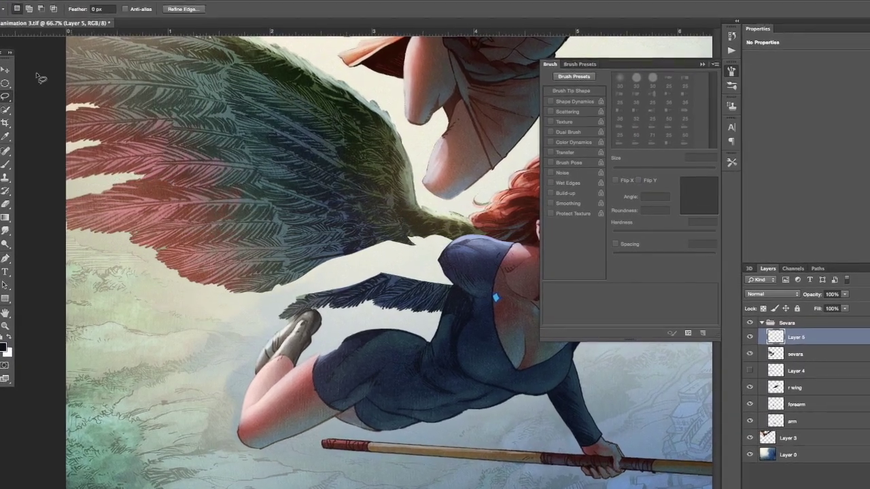
- Move and transform the copied feathers to fill the gap between wing and body, and reorder the copy below the sevara layer
click(5, 70)
drag(280, 174, 304, 221)
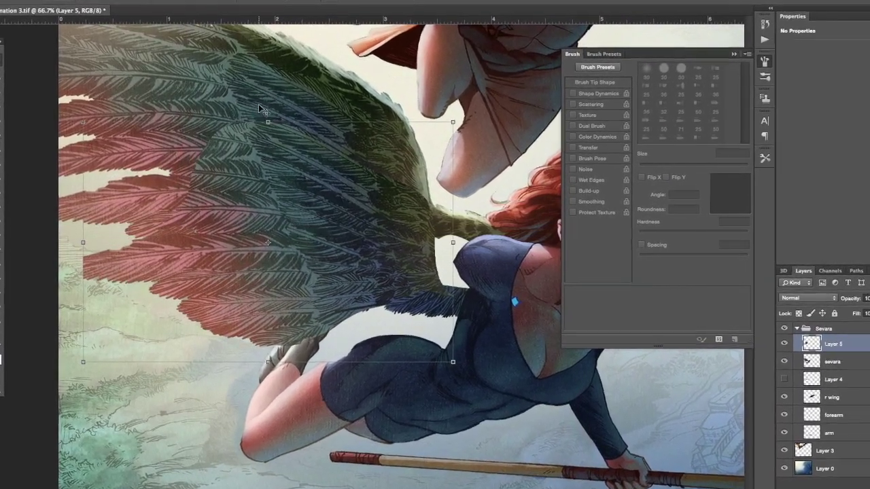
drag(259, 109, 252, 112)
drag(273, 179, 273, 193)
drag(476, 387, 483, 373)
drag(362, 278, 382, 276)
key(Return)
drag(866, 351, 865, 377)
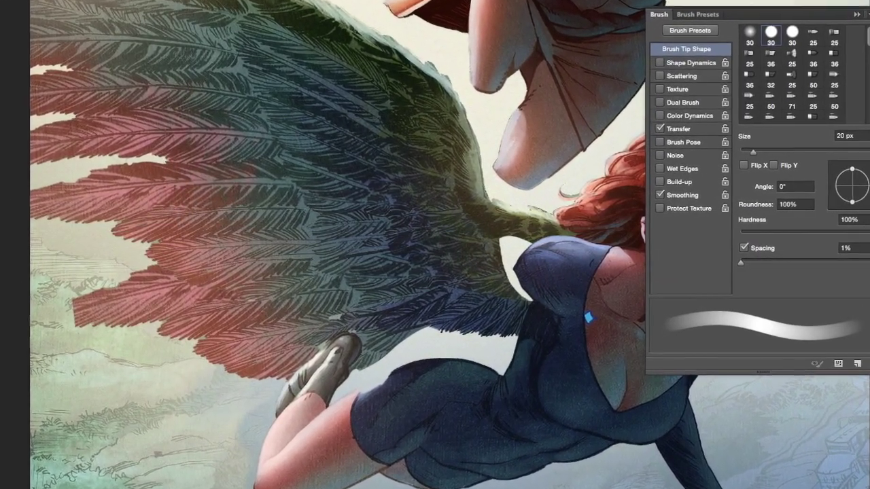
- Enlarge the brush and paint along the outer lower edge of the wing feathers
key(bracketright)
key(bracketright)
key(bracketright)
mouse_move(128, 274)
mouse_down()
mouse_move(170, 276)
mouse_move(176, 305)
mouse_move(150, 314)
mouse_move(155, 350)
mouse_move(207, 373)
mouse_move(399, 389)
mouse_move(448, 354)
mouse_move(416, 357)
mouse_move(367, 393)
mouse_move(335, 373)
mouse_move(346, 348)
mouse_move(196, 358)
mouse_up()
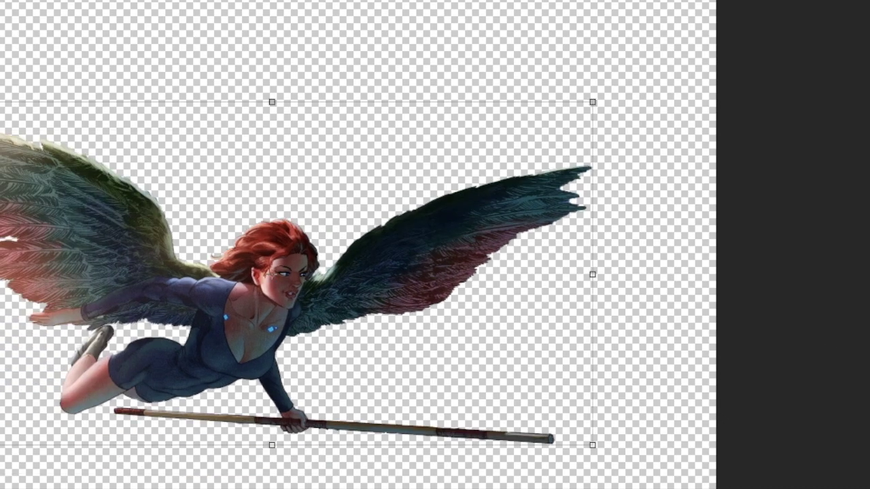
- Choose a new paint colour and brush soft shading across the outer part of the wing behind the outstretched arm
drag(399, 224, 398, 219)
drag(567, 173, 590, 163)
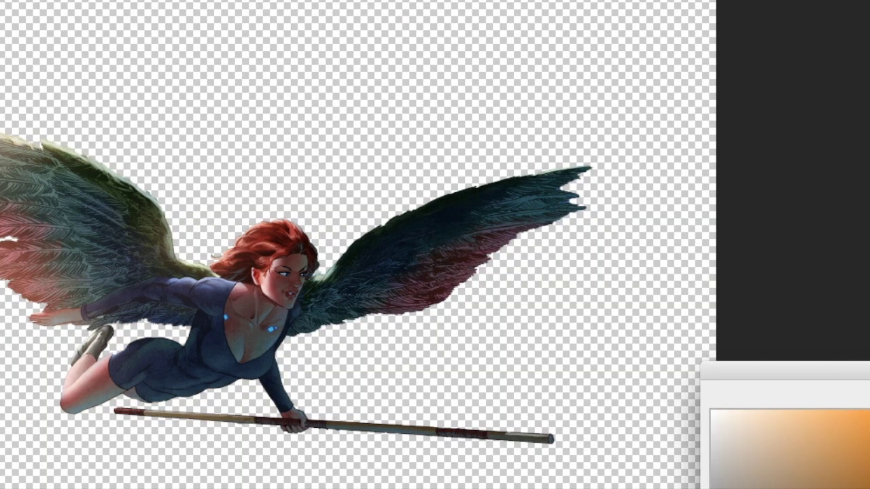
key(Return)
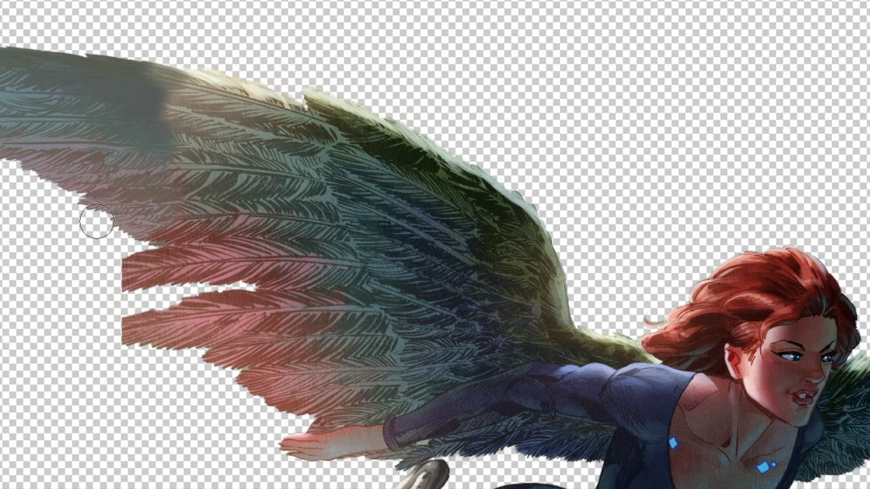
mouse_move(93, 219)
mouse_down()
mouse_move(159, 173)
mouse_move(197, 187)
mouse_up()
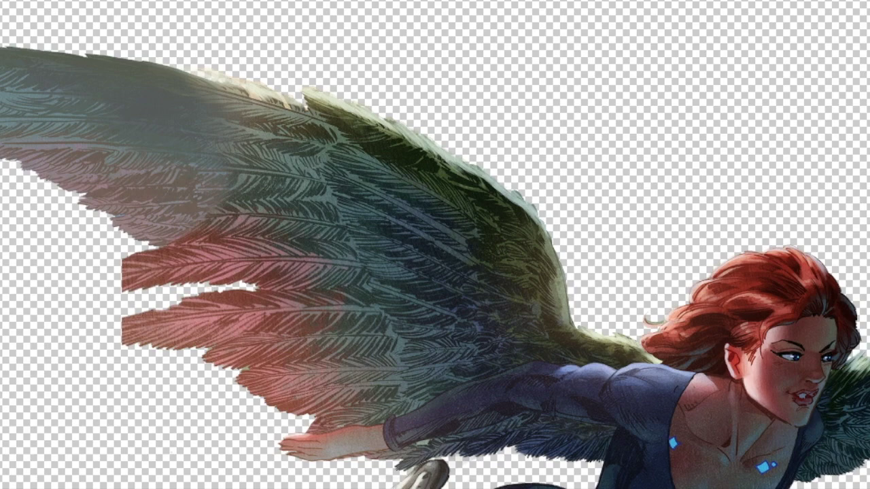
- Try a darker look for the shading painted over the outer wing, and undo the changes
key(ctrl+i)
key(ctrl+i)
key(ctrl+i)
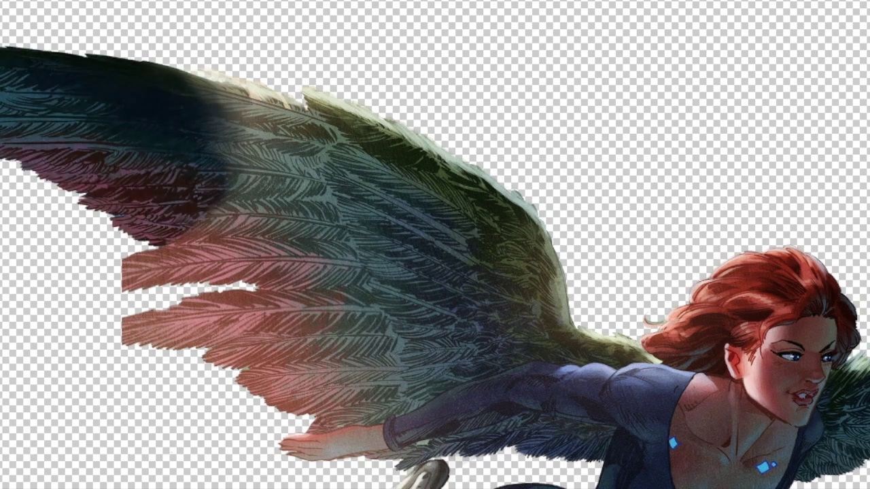
key(ctrl+z)
key(ctrl+z)
key(ctrl+z)
key(ctrl+z)
key(ctrl+alt+shift+b)
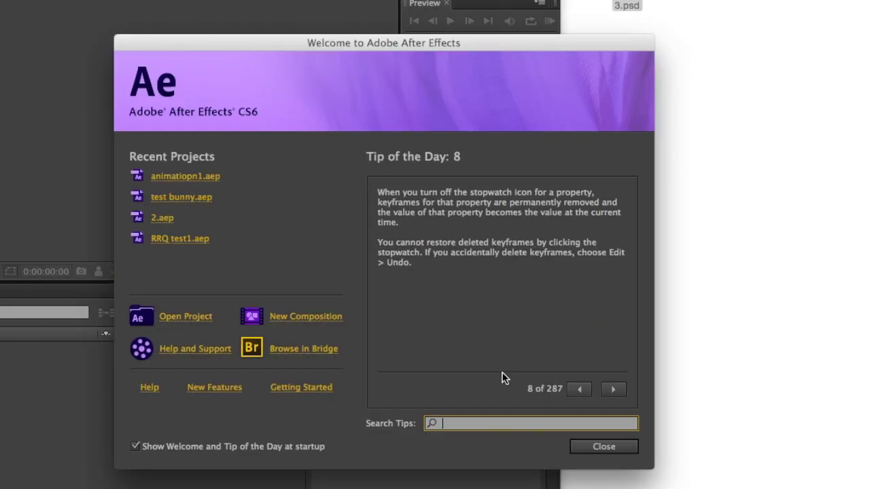
- Switch to After Effects and dismiss its welcome screen
click(604, 448)
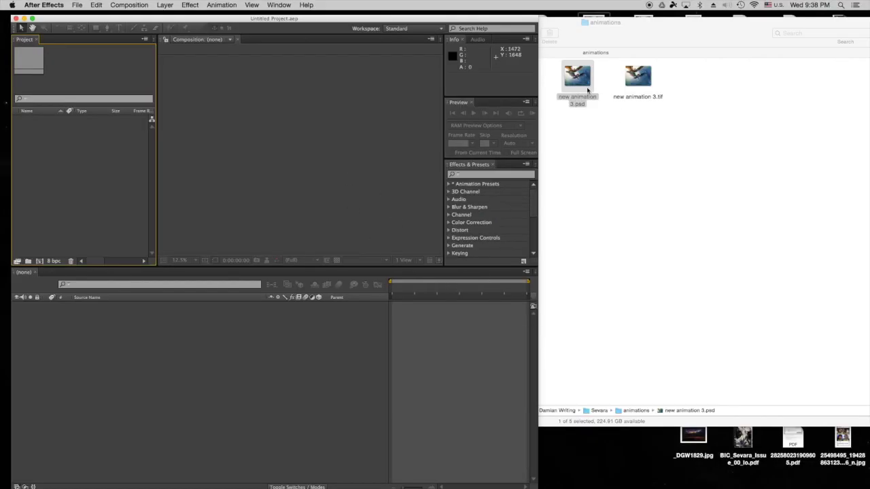
click(638, 77)
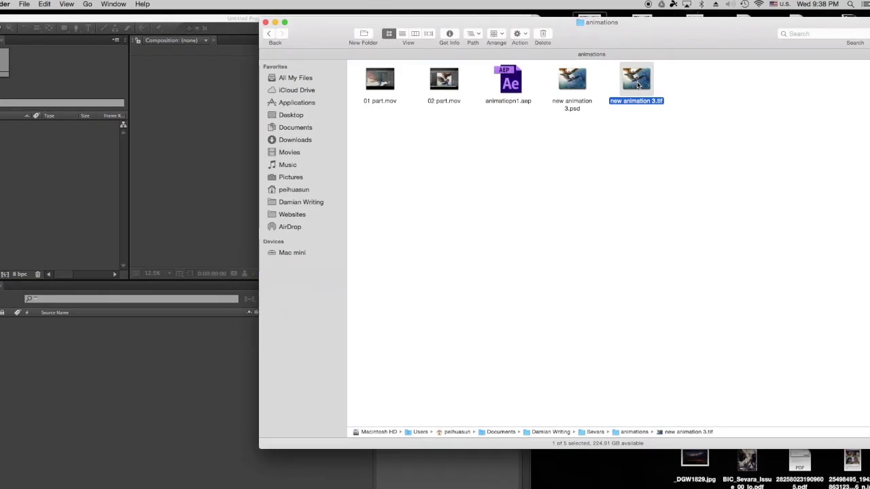
drag(637, 88, 54, 177)
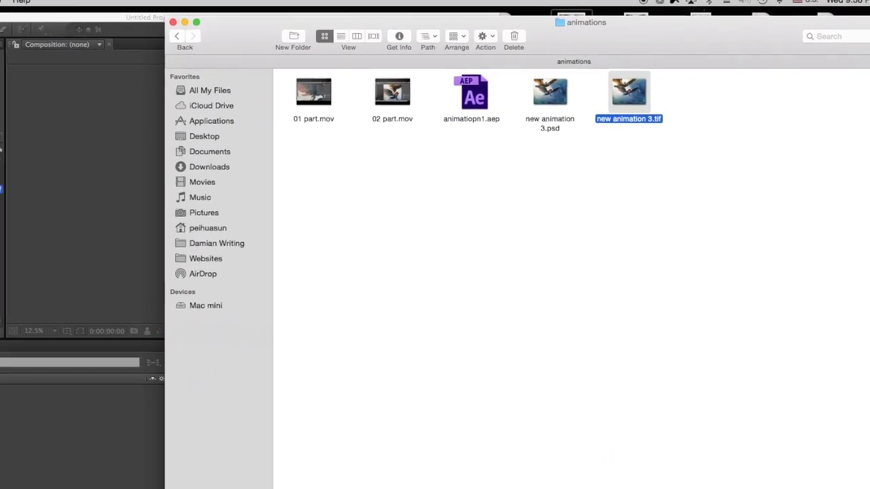
drag(1, 190, 624, 107)
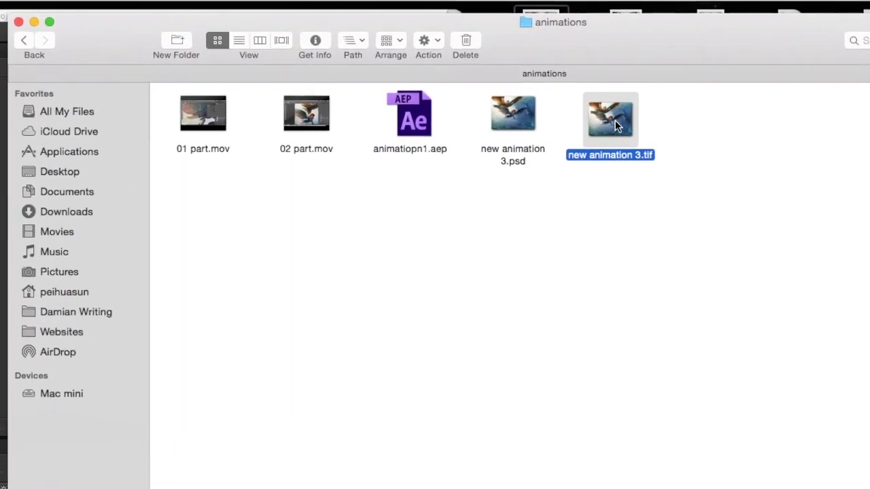
- Import new animation 3.psd into the project as a composition with editable layer styles
click(503, 125)
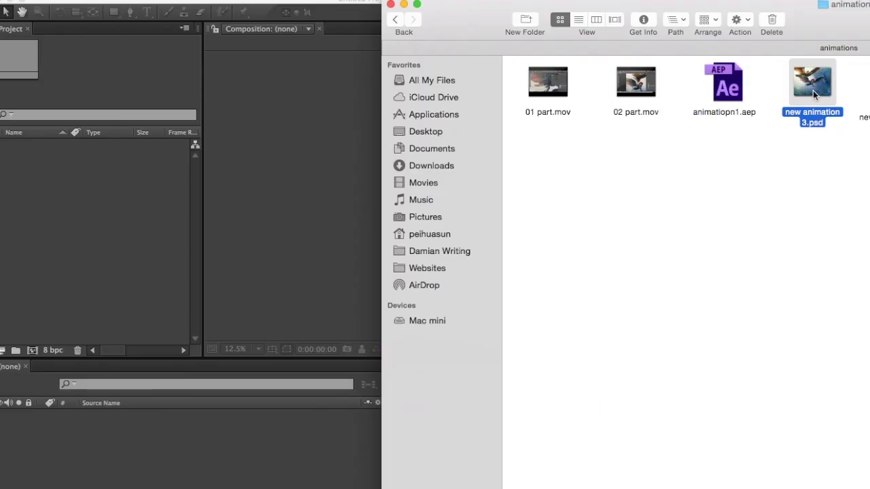
drag(461, 158, 68, 199)
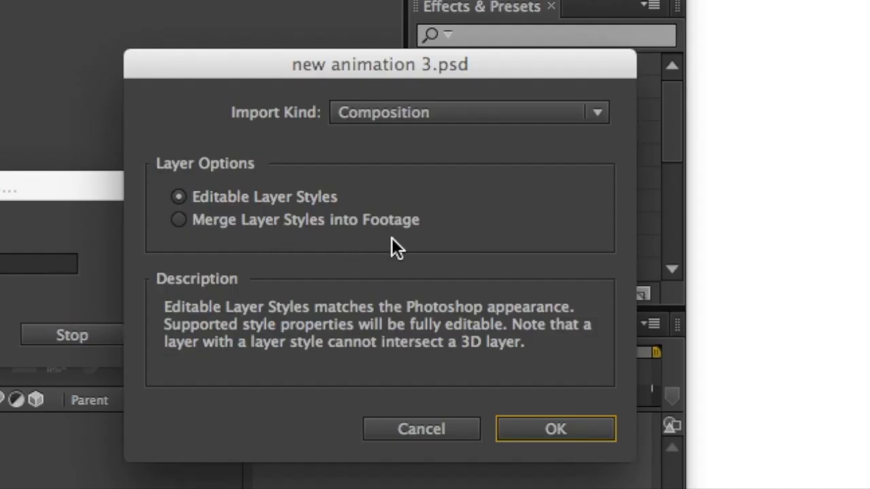
click(553, 437)
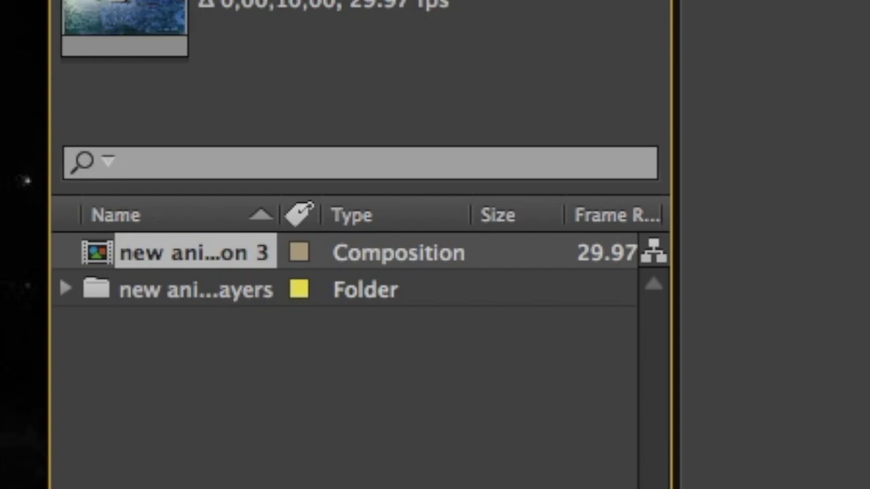
- Create a single composition from the imported layers folder, using Sevara's dimensions and a still duration of 0:00:10:00
click(199, 290)
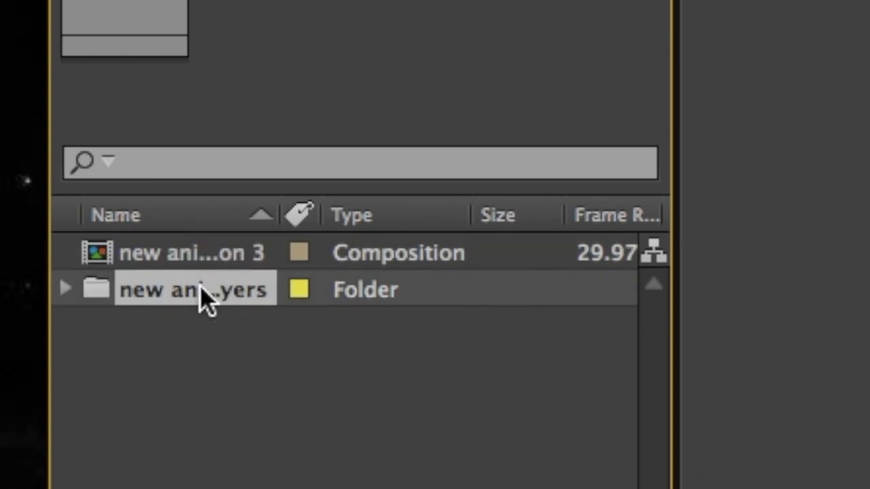
click(213, 269)
click(221, 292)
click(208, 257)
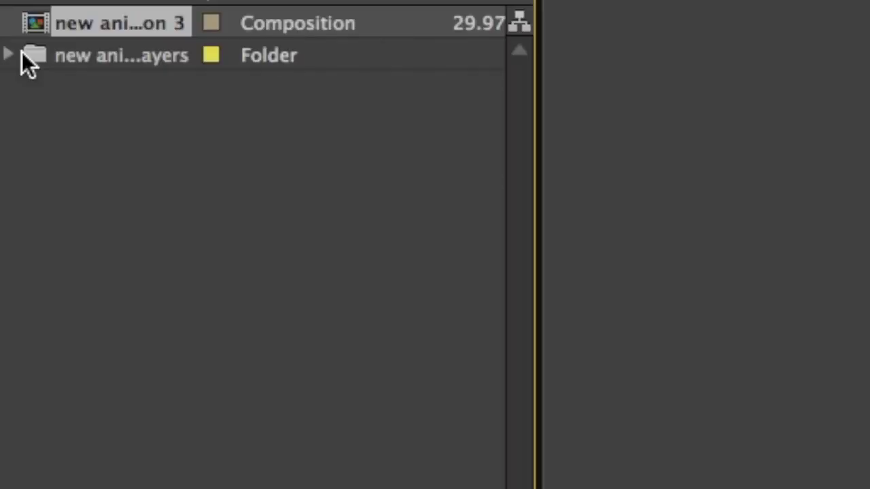
click(91, 288)
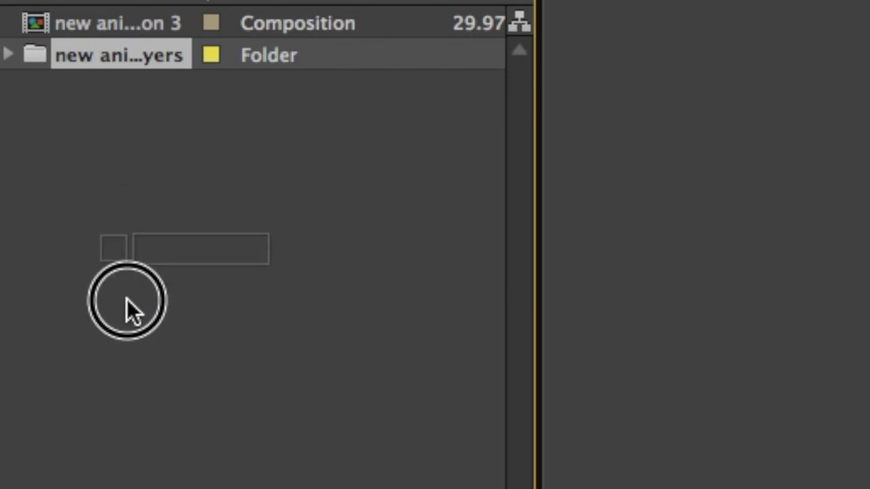
drag(34, 54, 146, 312)
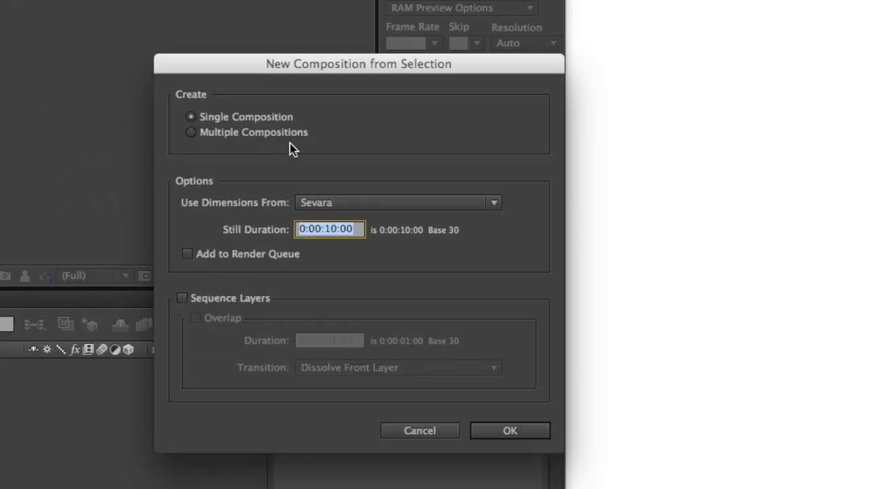
click(509, 432)
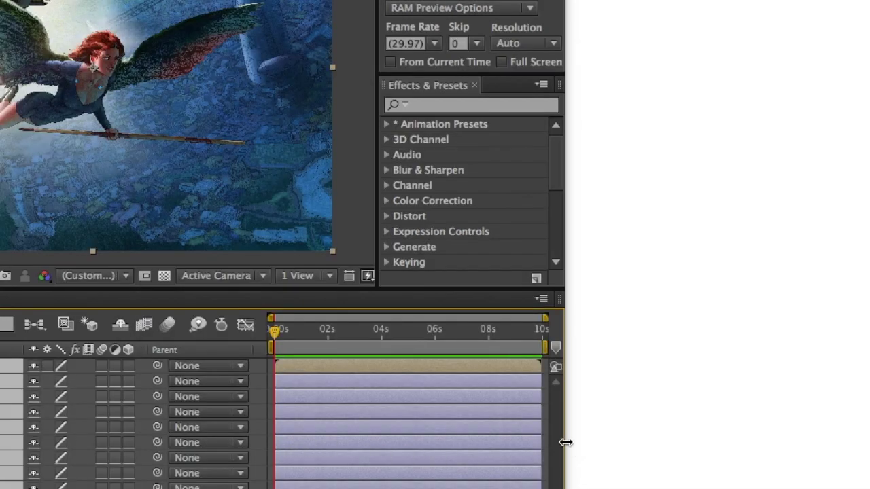
- Widen the After Effects window to give the preview and timeline more room, and select the arm layer
click(509, 334)
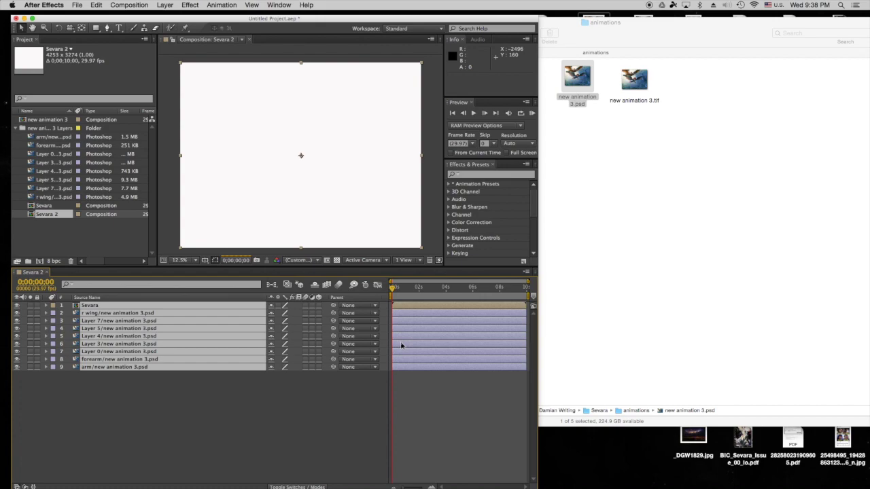
drag(539, 344, 809, 332)
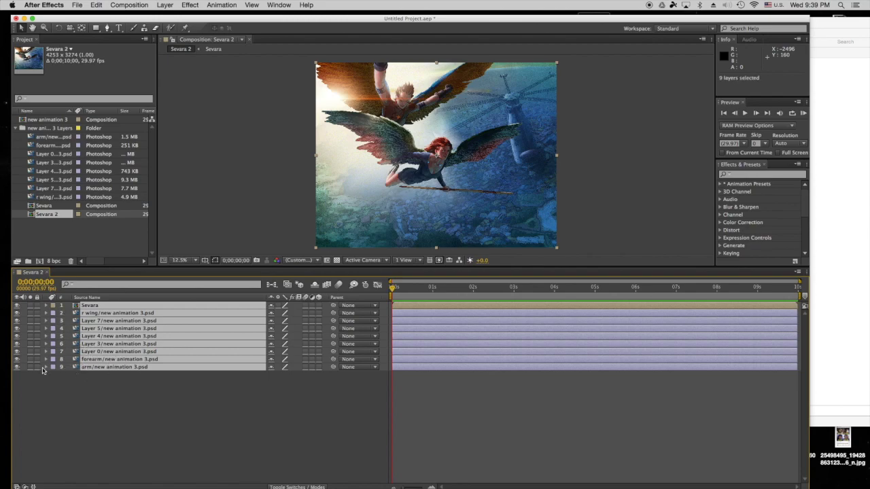
click(115, 376)
click(114, 368)
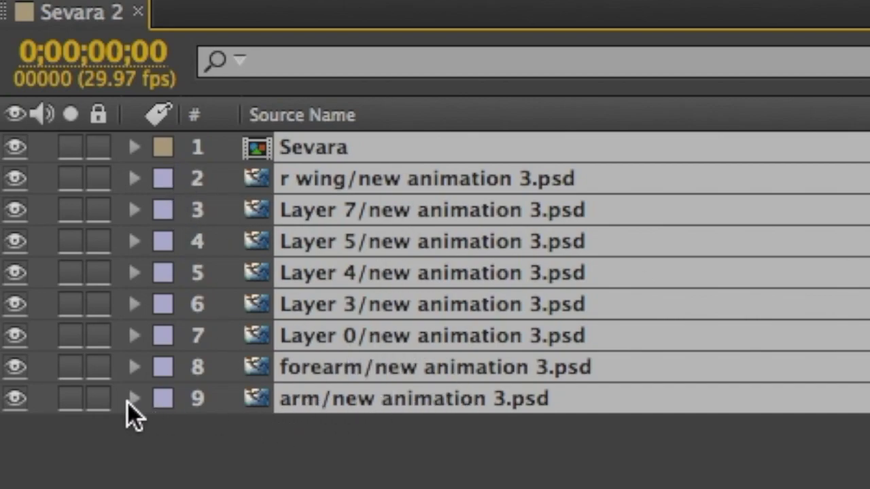
click(323, 401)
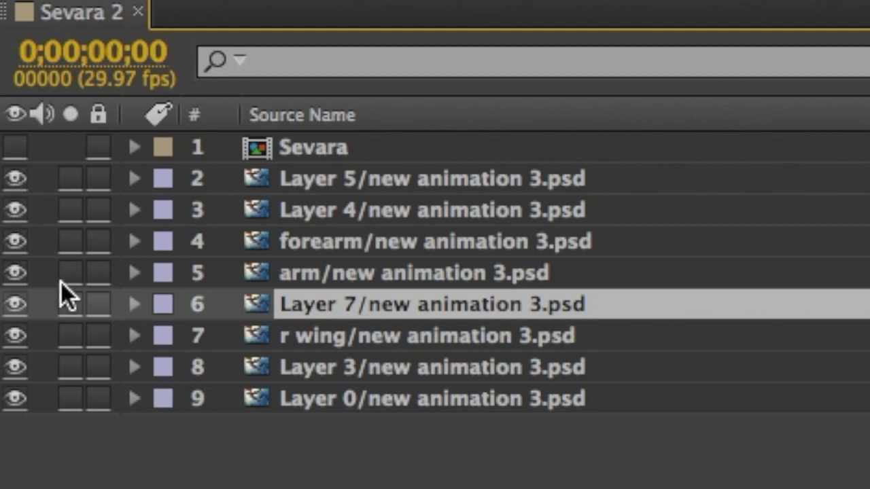
- Select Layer 3 in the Sevara 2 timeline and expand its Transform properties
click(294, 366)
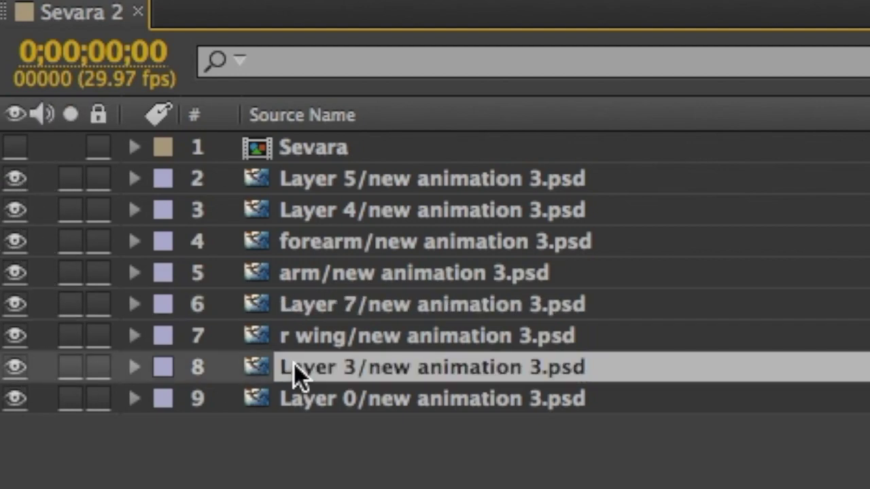
click(134, 367)
click(163, 398)
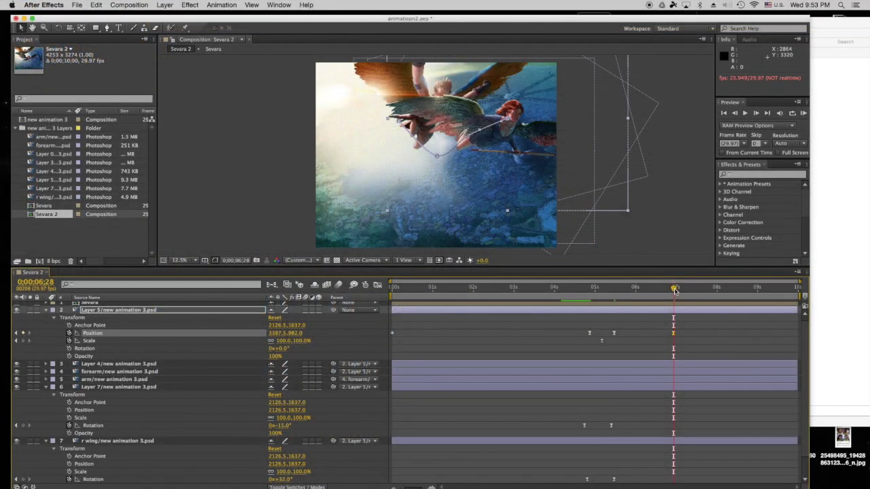
- Preview the flight animation from about 0;00;02;16 through the section after seven seconds
drag(664, 295, 496, 299)
key(KP_0)
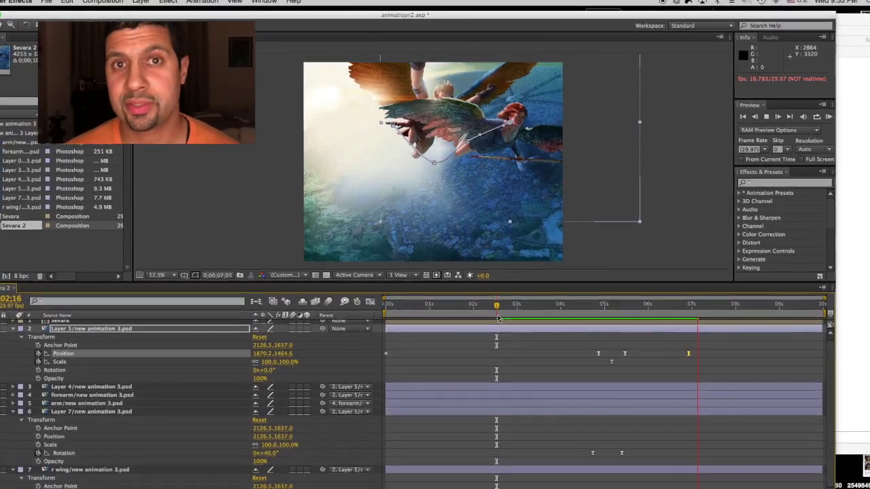
key(space)
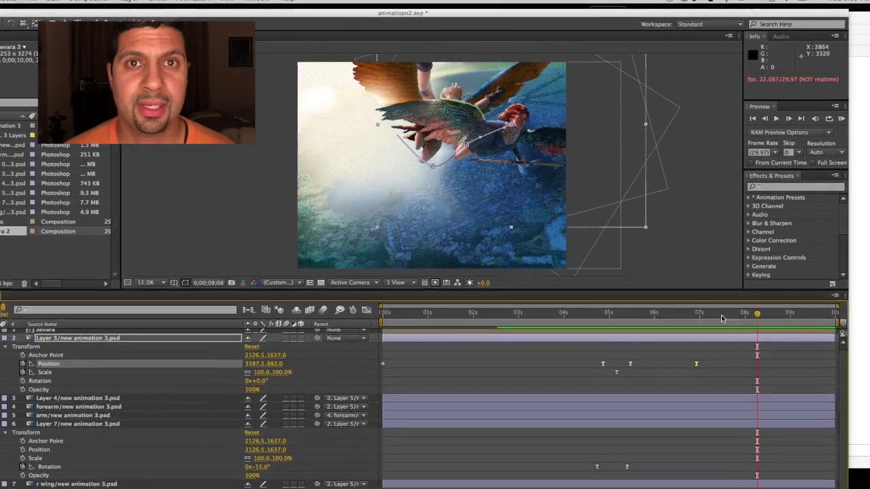
- Keyframe Layer 5's position at 3613.5, 1835.0 at 0;00;07;26, and move back to about 0;00;03;15 to preview the motion
drag(761, 316, 742, 318)
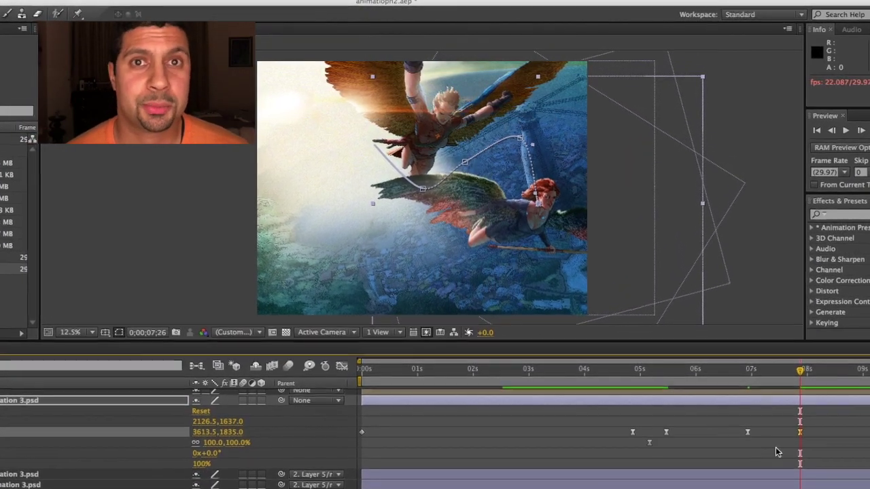
drag(805, 378, 555, 410)
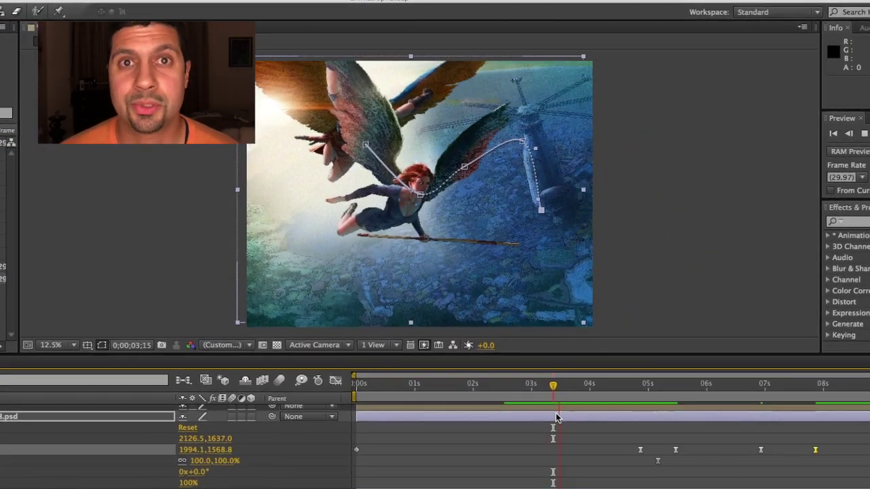